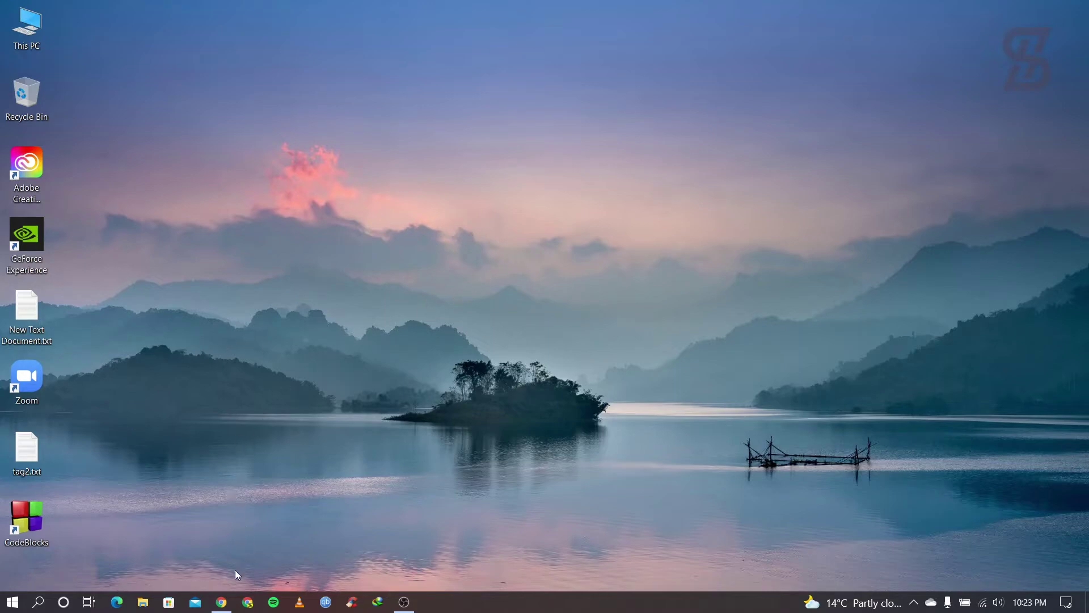
- Bring Chrome forward and review the 'nox player' search suggestions, keeping the bignox.com results showing
left_click(223, 602)
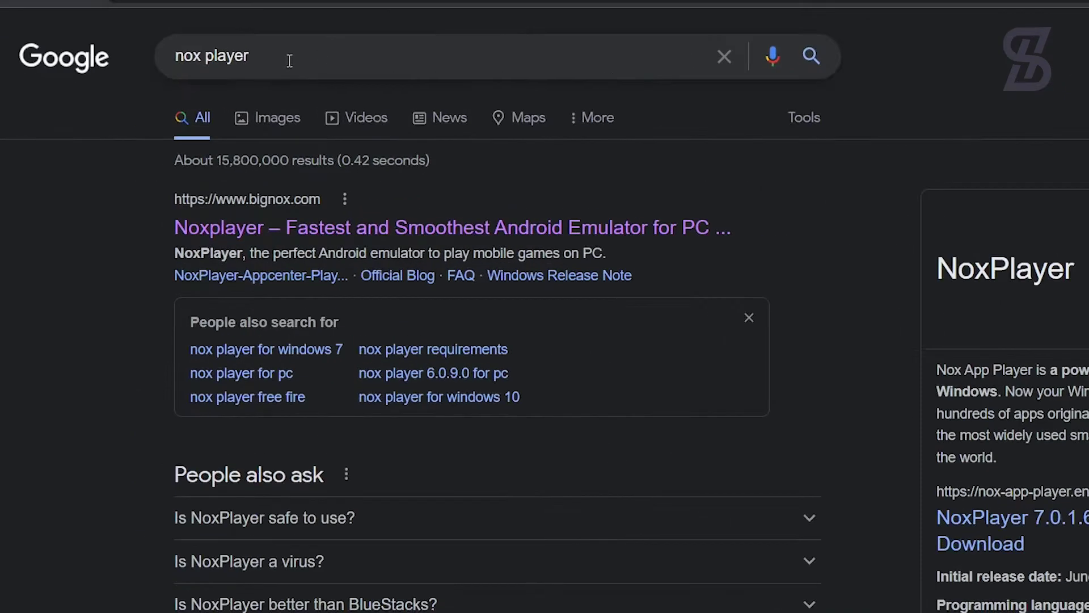
left_click_drag(259, 55, 166, 65)
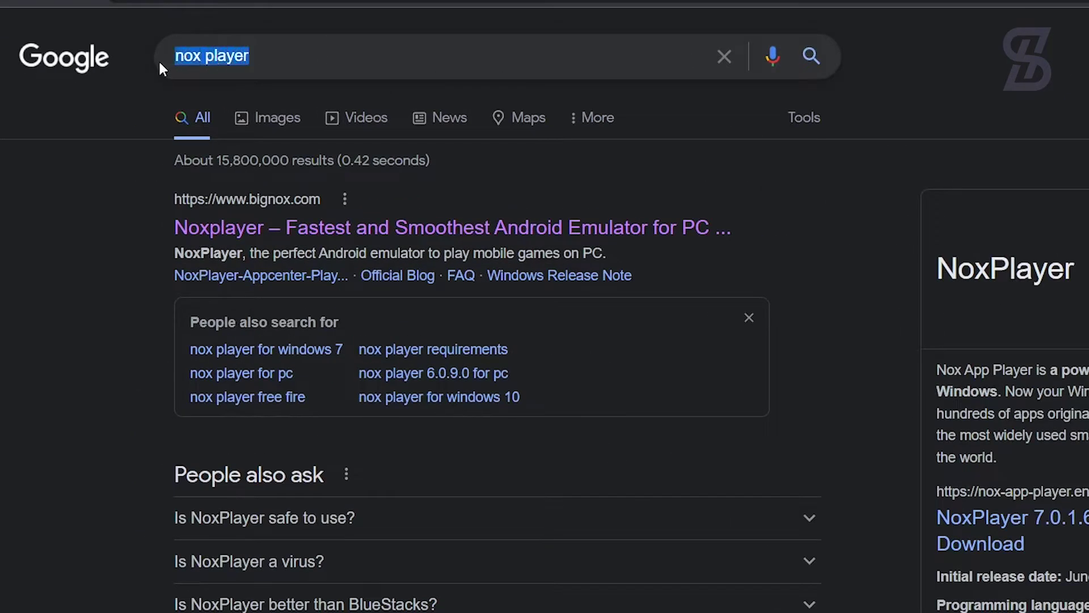
left_click(296, 60)
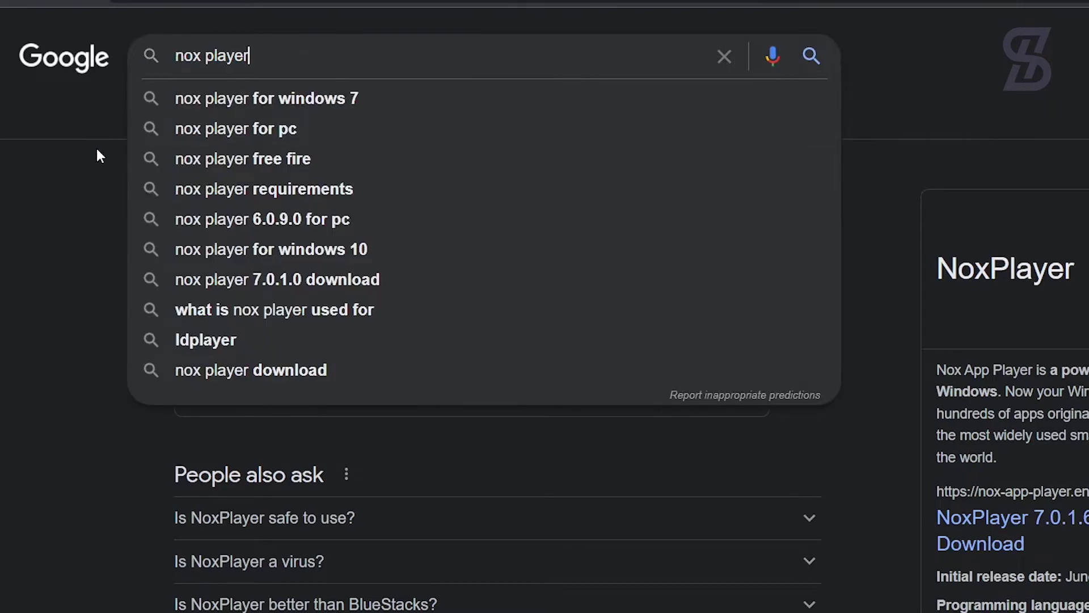
left_click(82, 120)
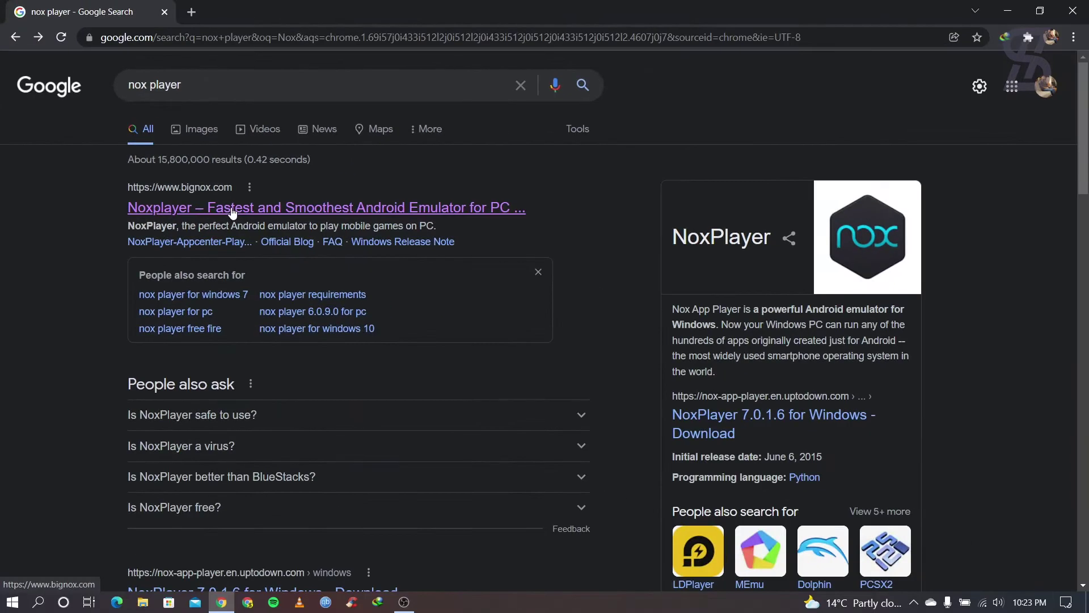
- Open the bignox.com NoxPlayer site and request the nox_setup_v7.0.2.0_full_intl.exe installer download
left_click(232, 212)
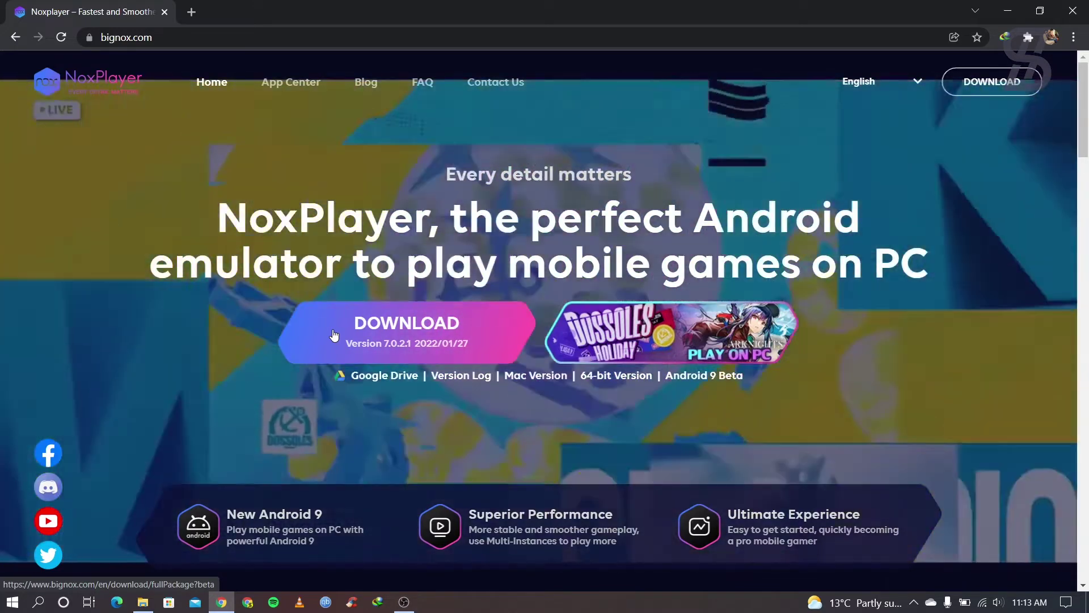
left_click(333, 334)
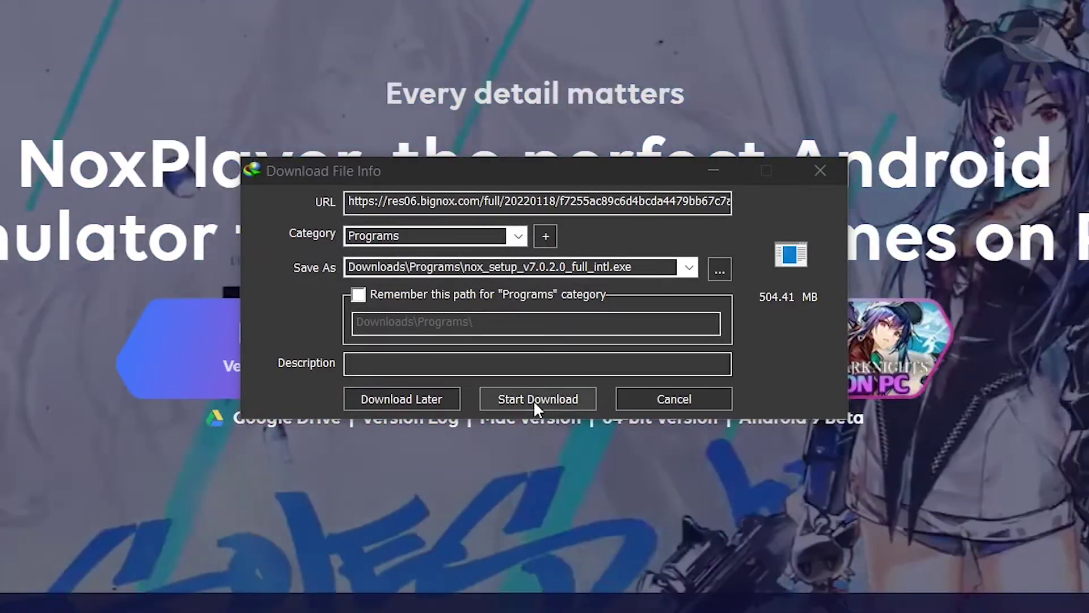
- Start the 504.41 MB installer download in IDM and minimize Chrome while it finishes
left_click(533, 400)
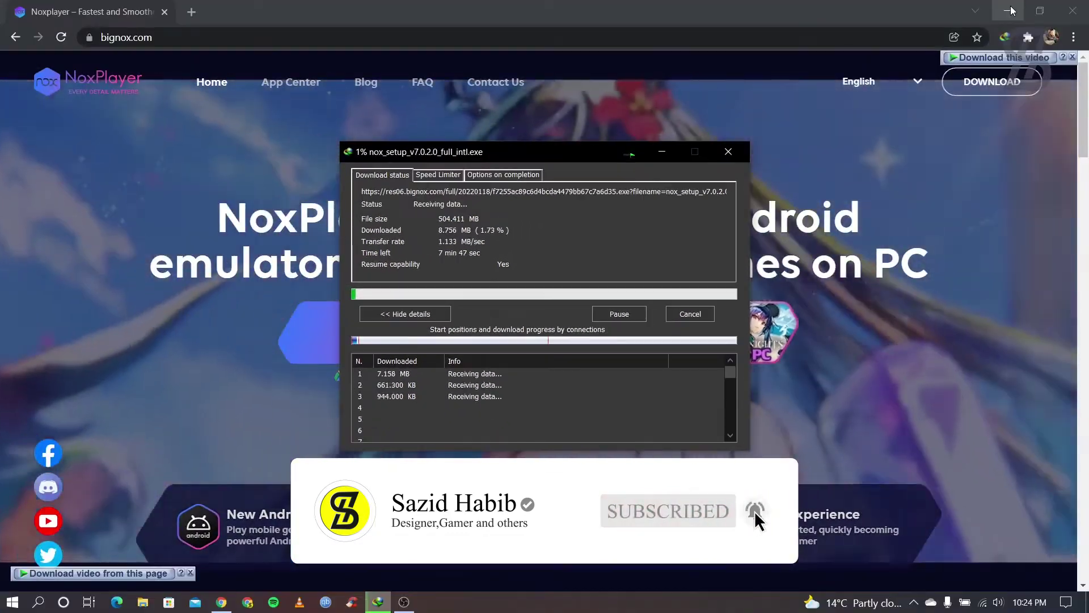
left_click(1011, 10)
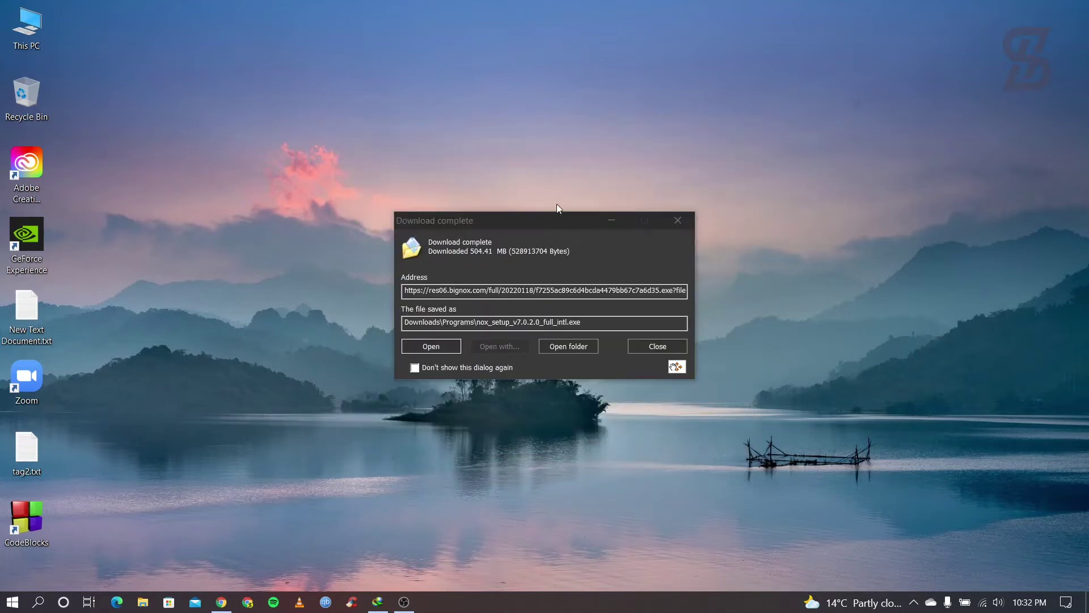
- Open the Downloads\Programs folder and run nox_setup_v7.0.2.0_full_intl.exe
left_click(560, 348)
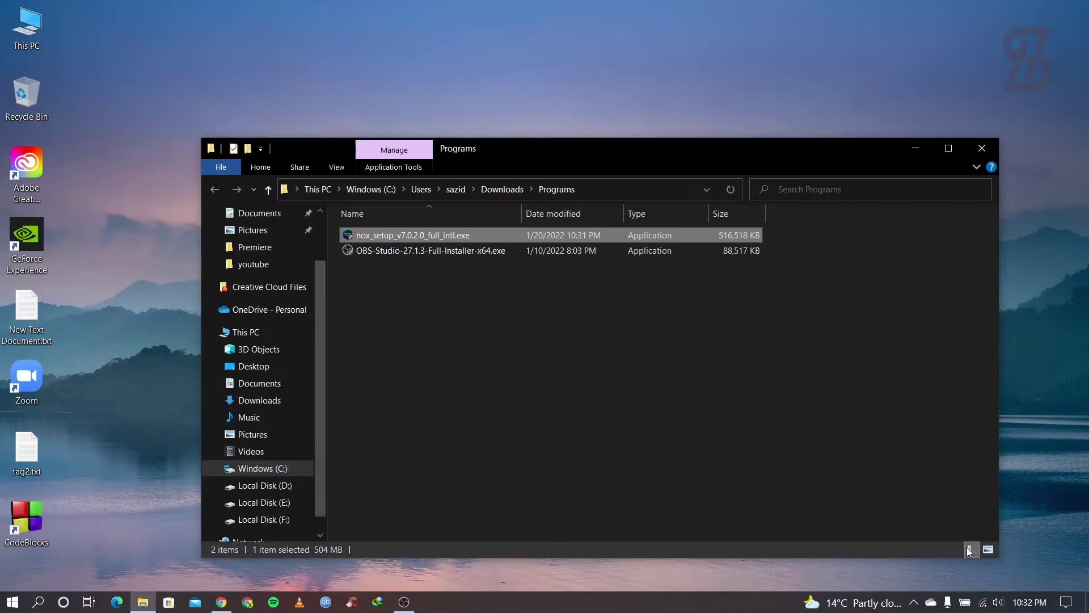
left_click(988, 549)
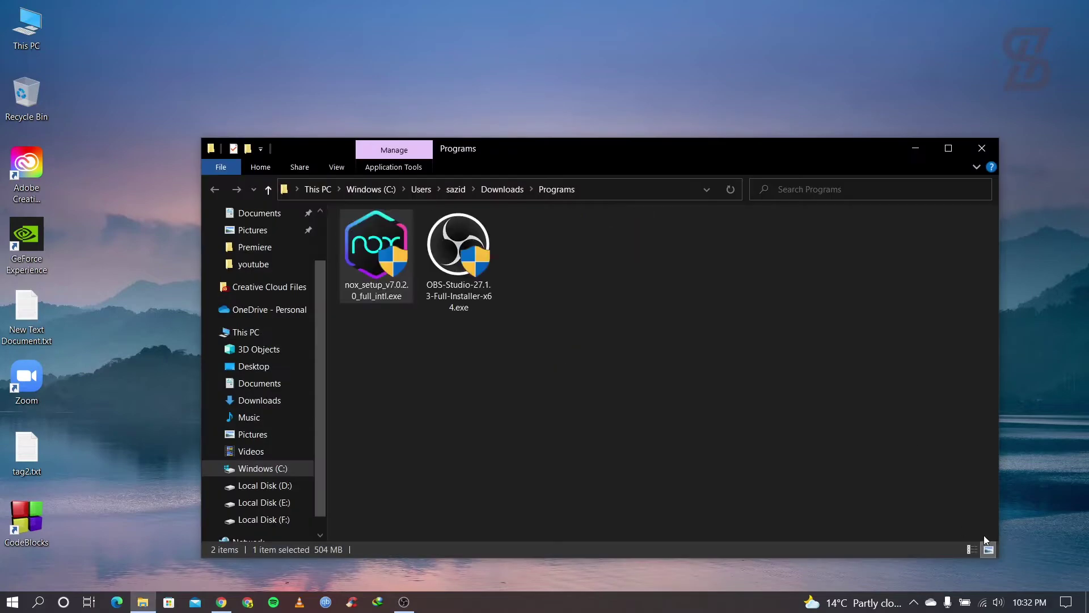
double_click(367, 251)
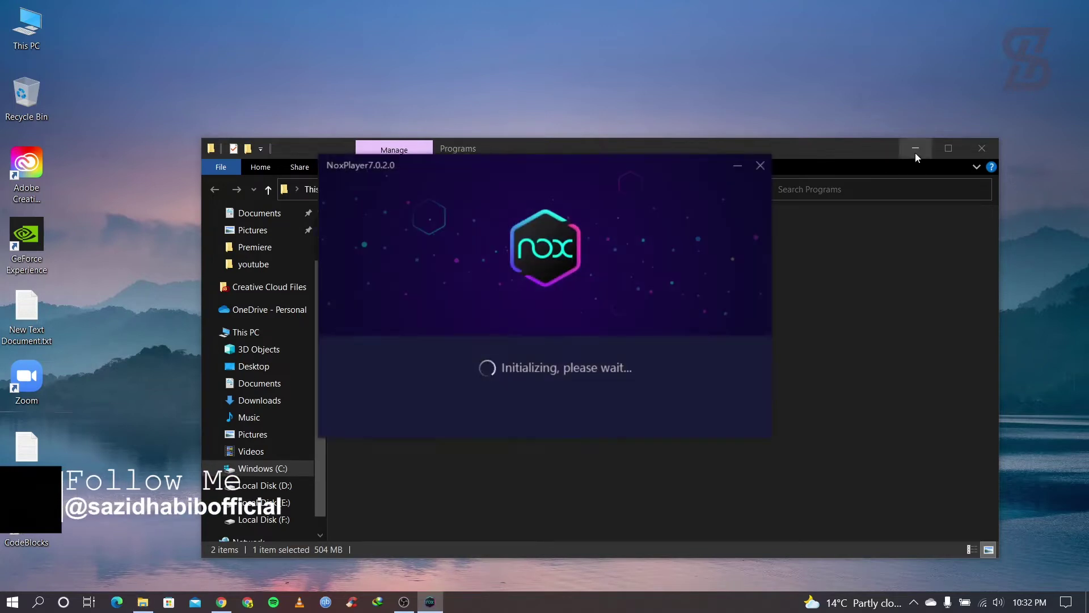
- Minimize Explorer and install NoxPlayer 7.0.2.0 until the Start screen appears
left_click(915, 149)
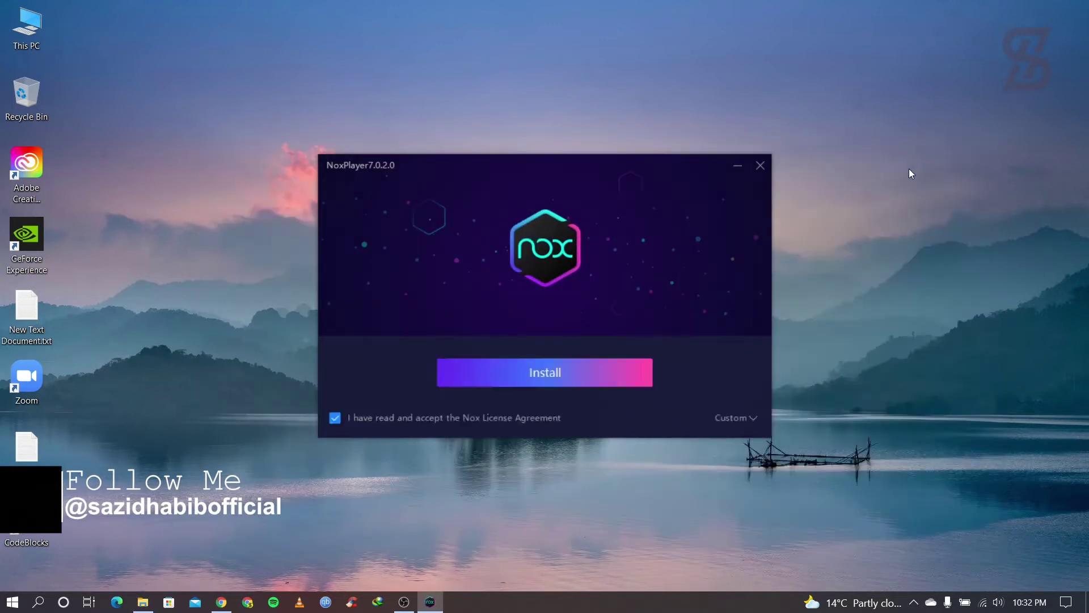
left_click(529, 378)
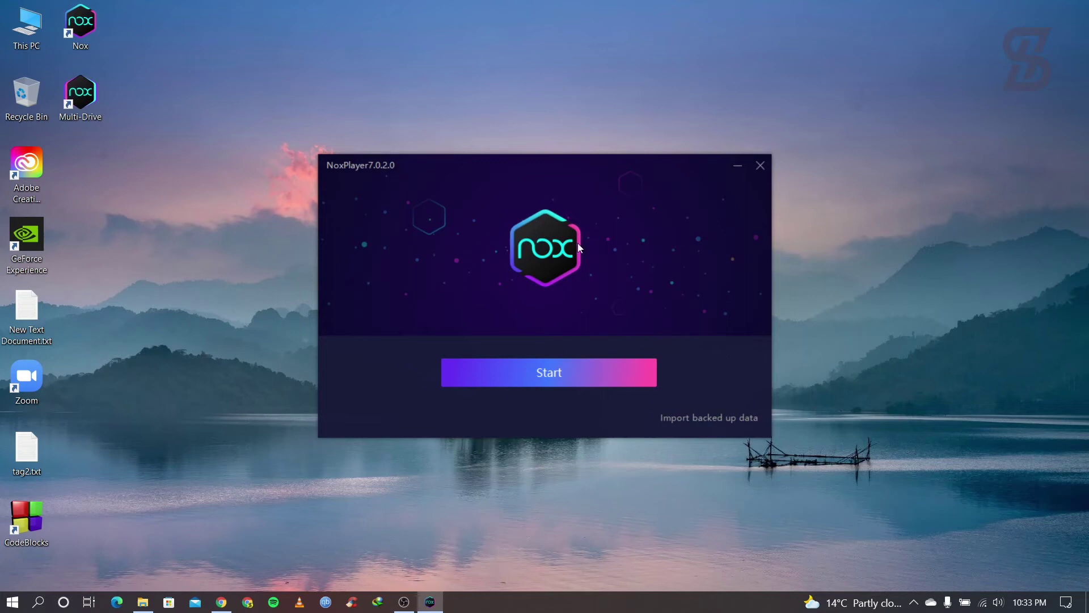
- Launch NoxPlayer, dismiss the first-use tutorial tip, and begin Google Play sign-in
left_click(558, 380)
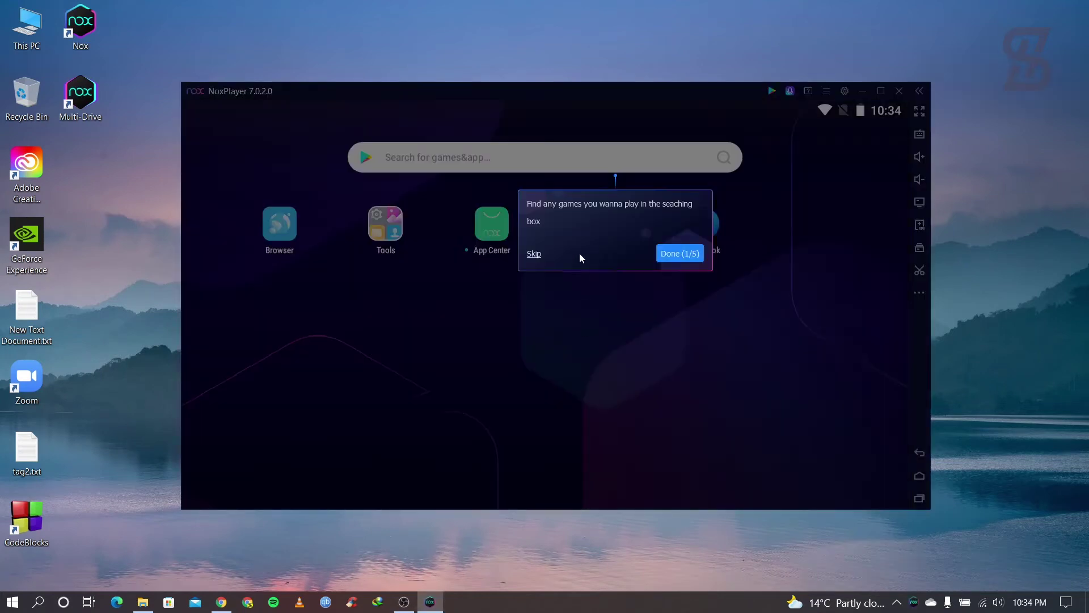
left_click(533, 255)
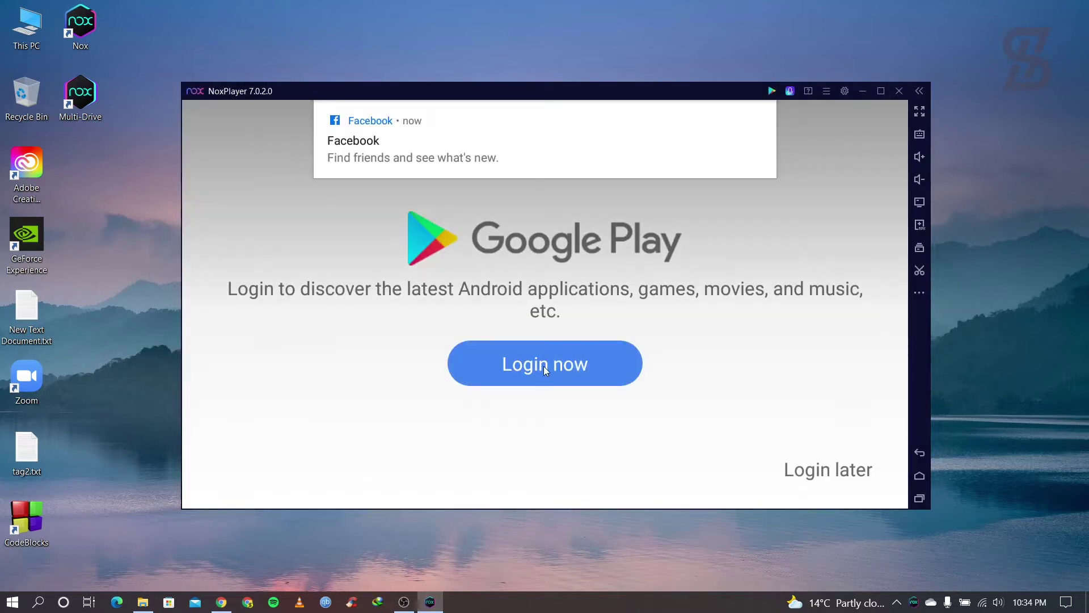
left_click(543, 366)
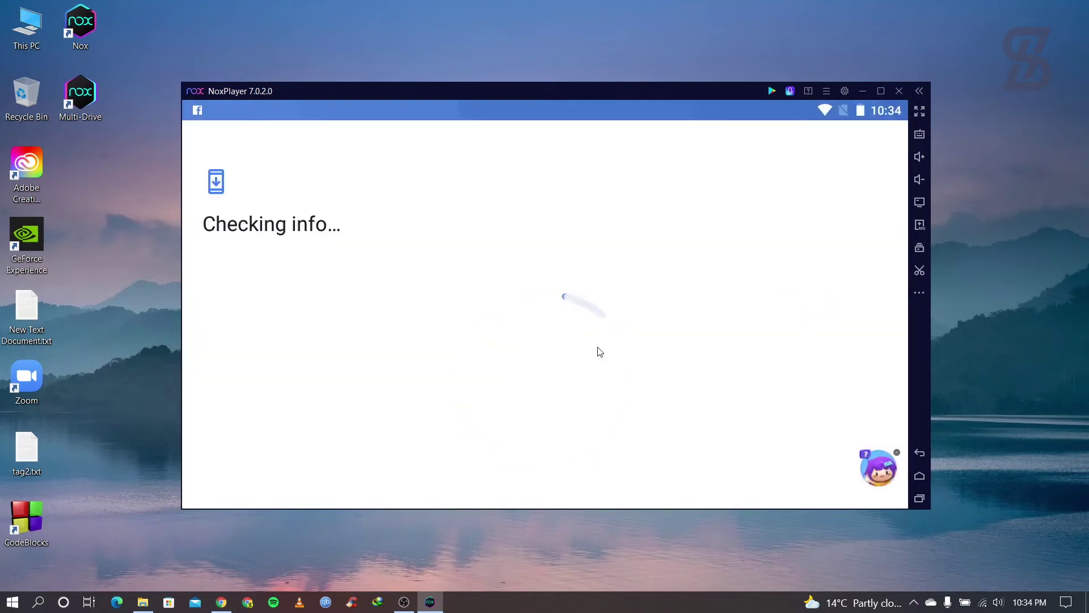
- Sign in with the Google account e-mail and password, then agree to Google's terms
left_click(507, 340)
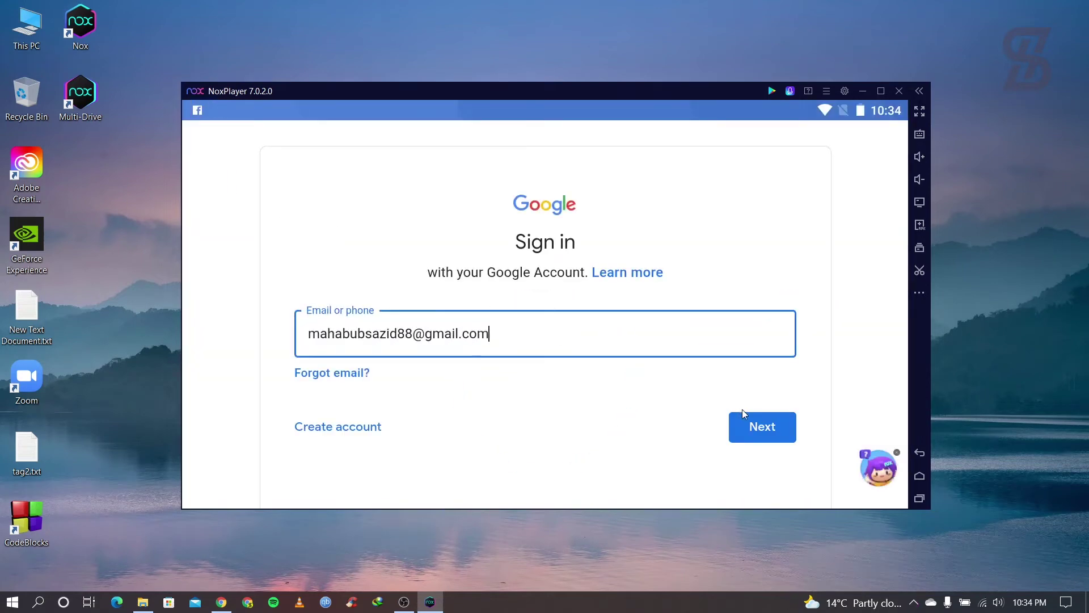
left_click(736, 417)
left_click(535, 339)
type("**************")
left_click(761, 472)
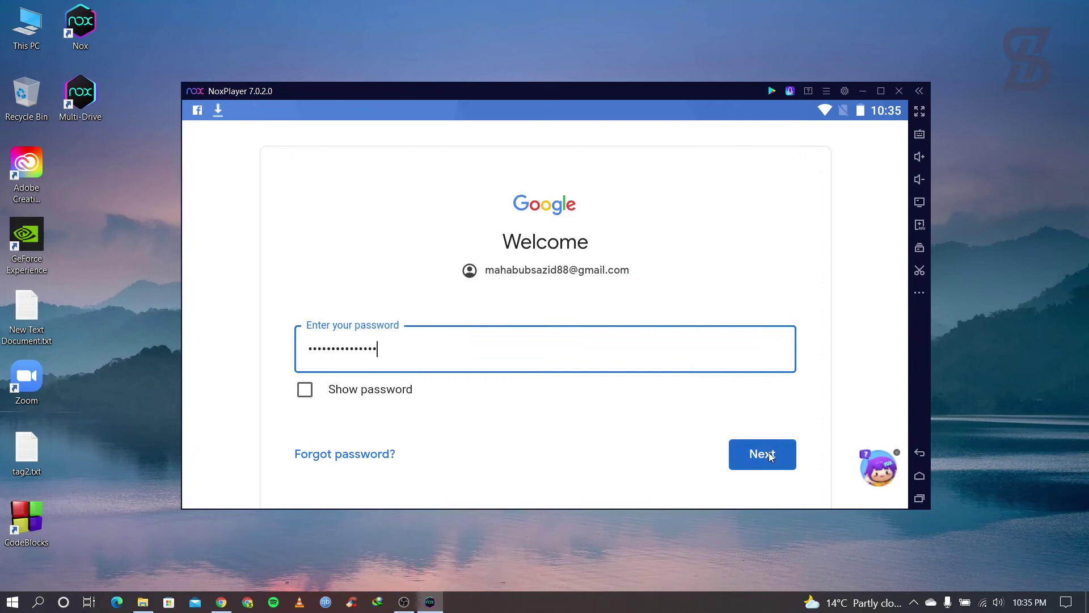
left_click(757, 477)
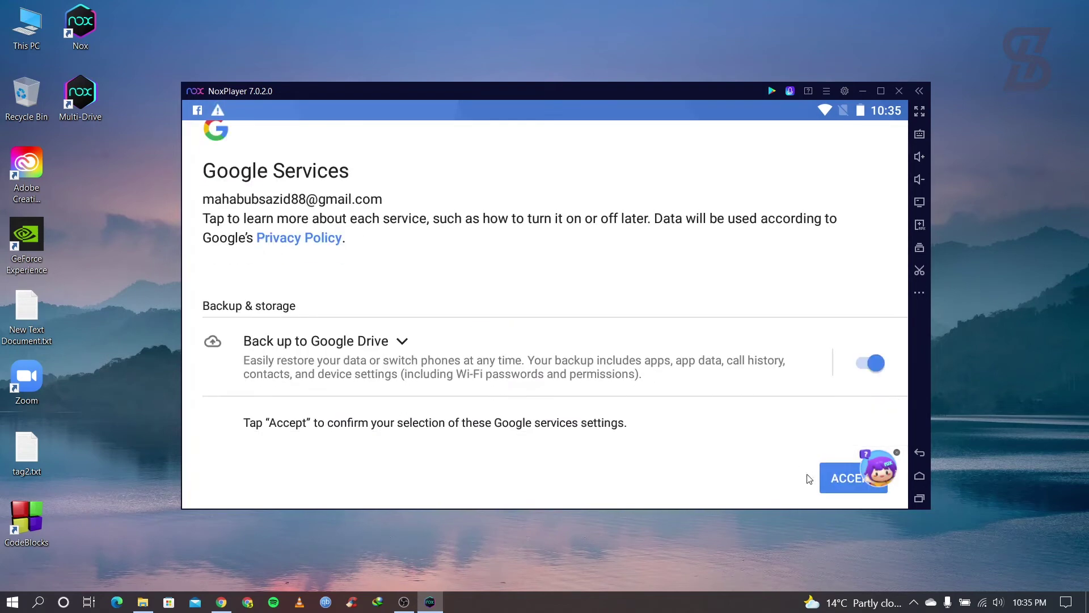
left_click(836, 475)
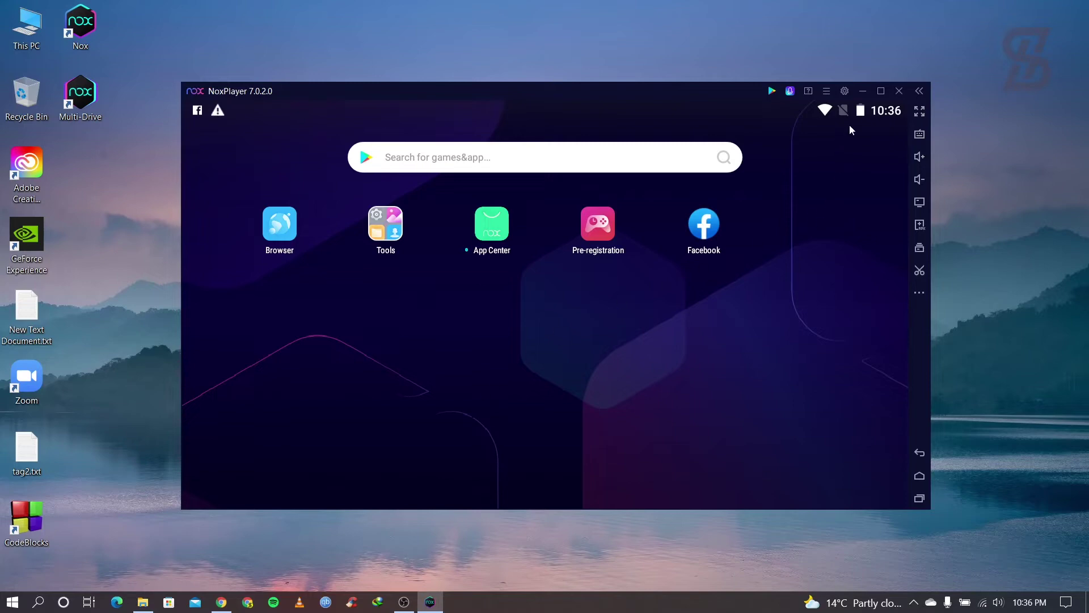
- Maximize the NoxPlayer window and open the Play Store search from the home screen
left_click(879, 90)
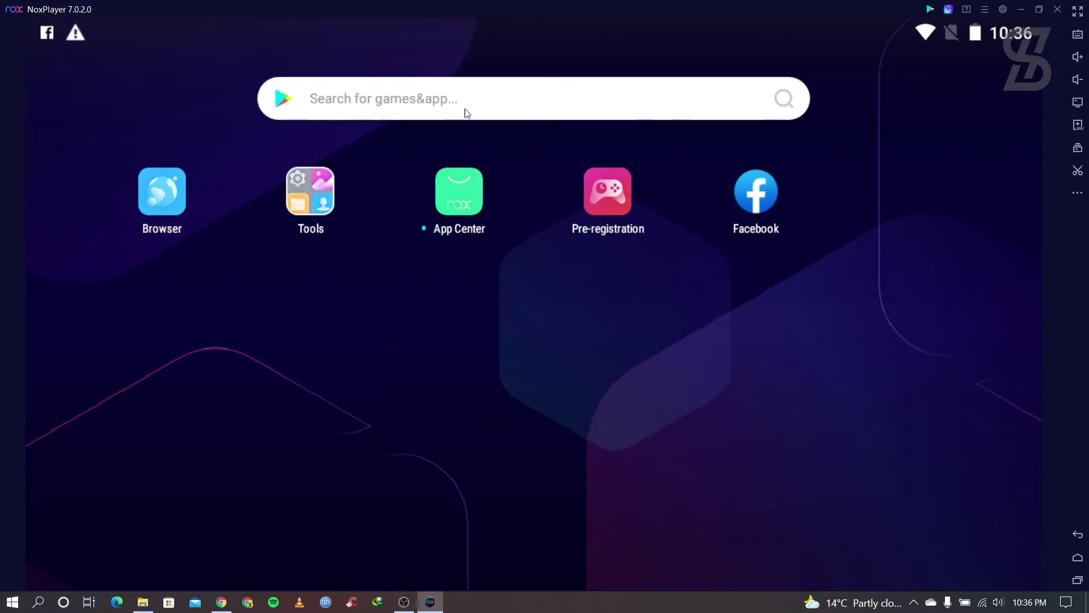
left_click(466, 195)
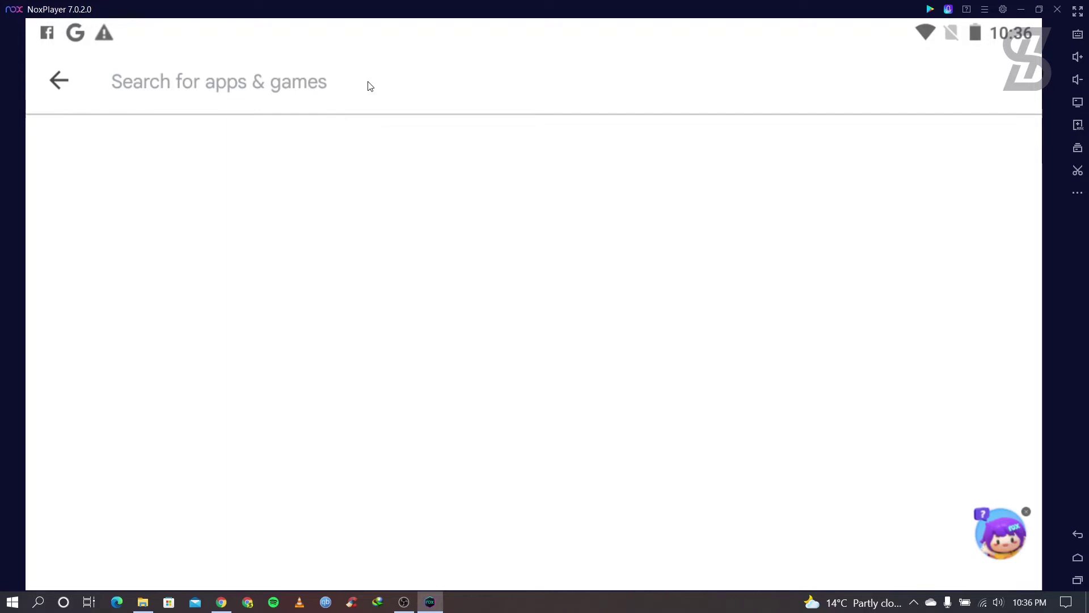
- Search 'su', pick the 'subway surfers' suggestion, and install the 134 MB game
type("sub")
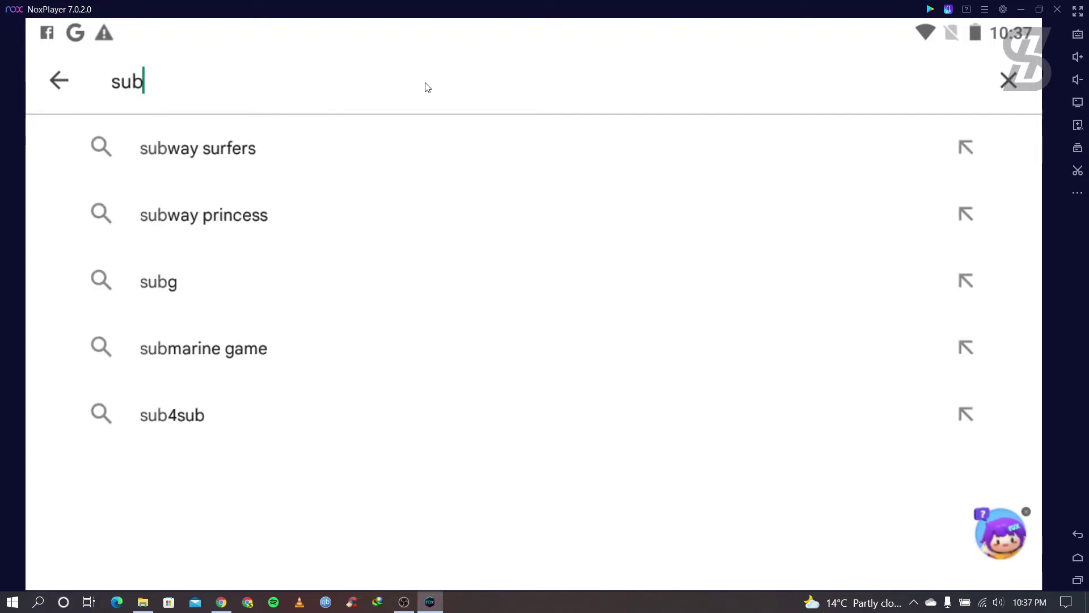
left_click(235, 157)
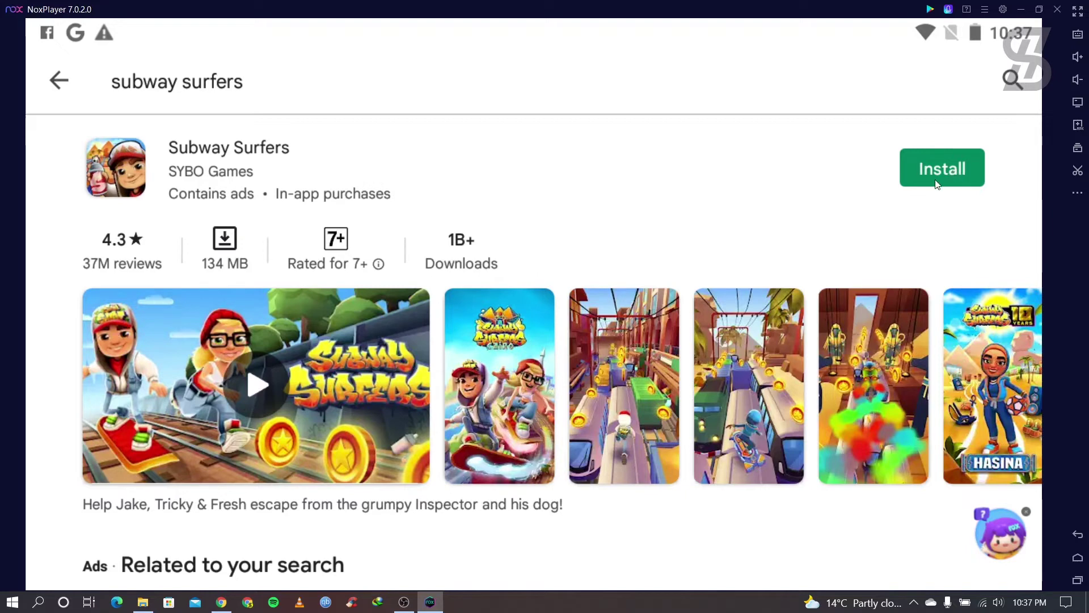
left_click(955, 169)
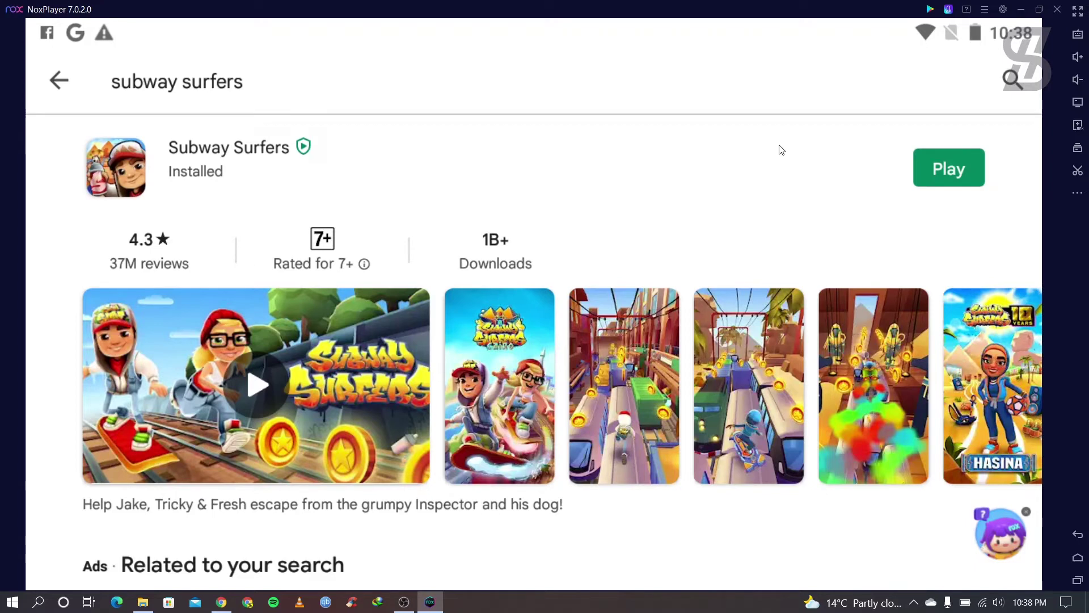
- Close the Play Store and Browser cards from recent apps, returning to the home screen
scroll(724, 179, "down", 3)
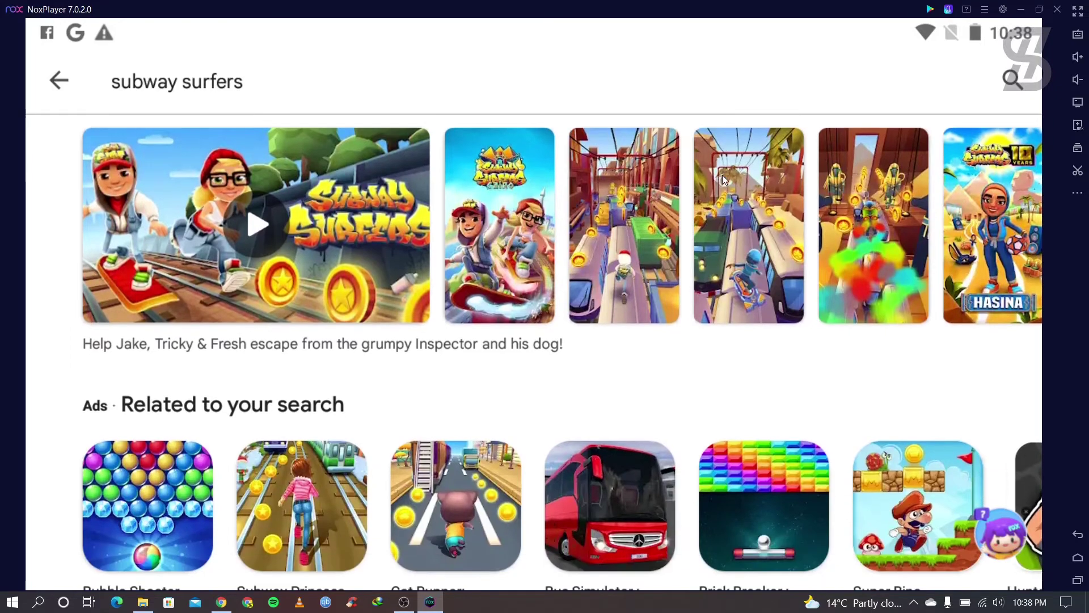
scroll(725, 180, "up", 3)
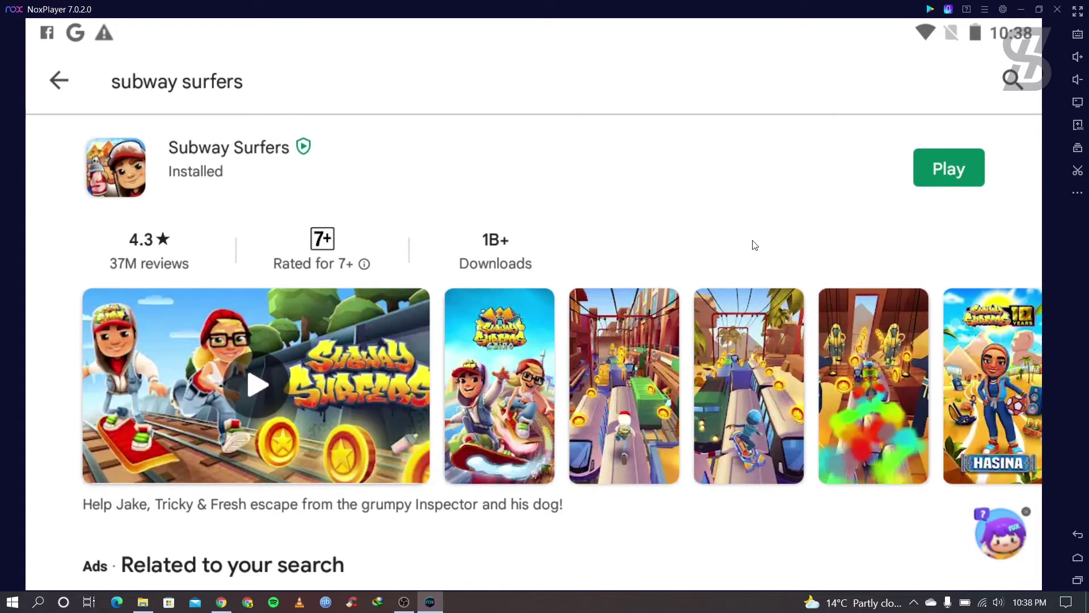
left_click(1078, 581)
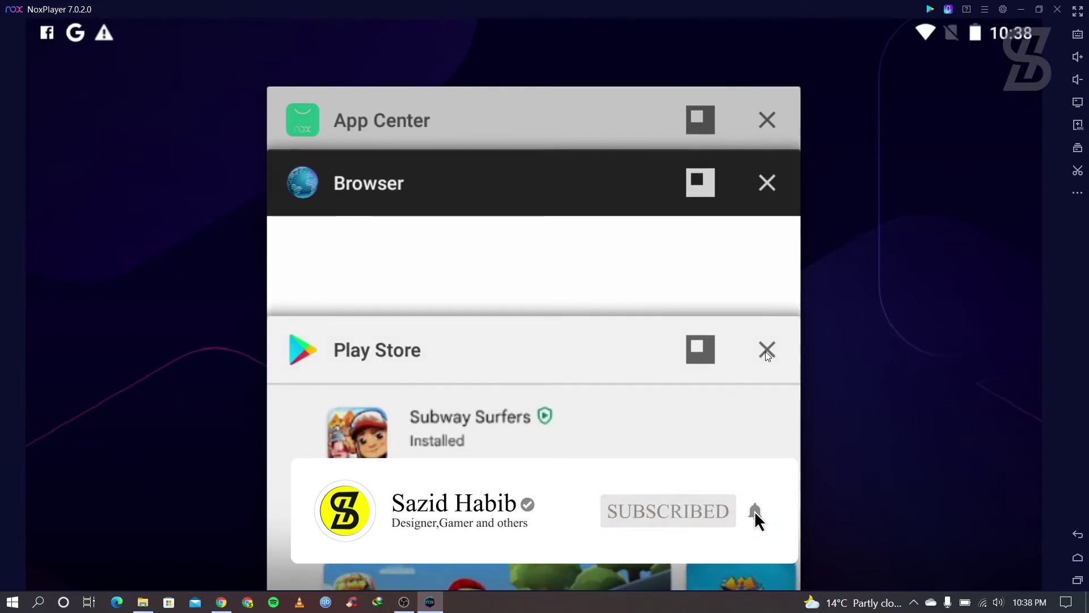
left_click(766, 351)
left_click(765, 184)
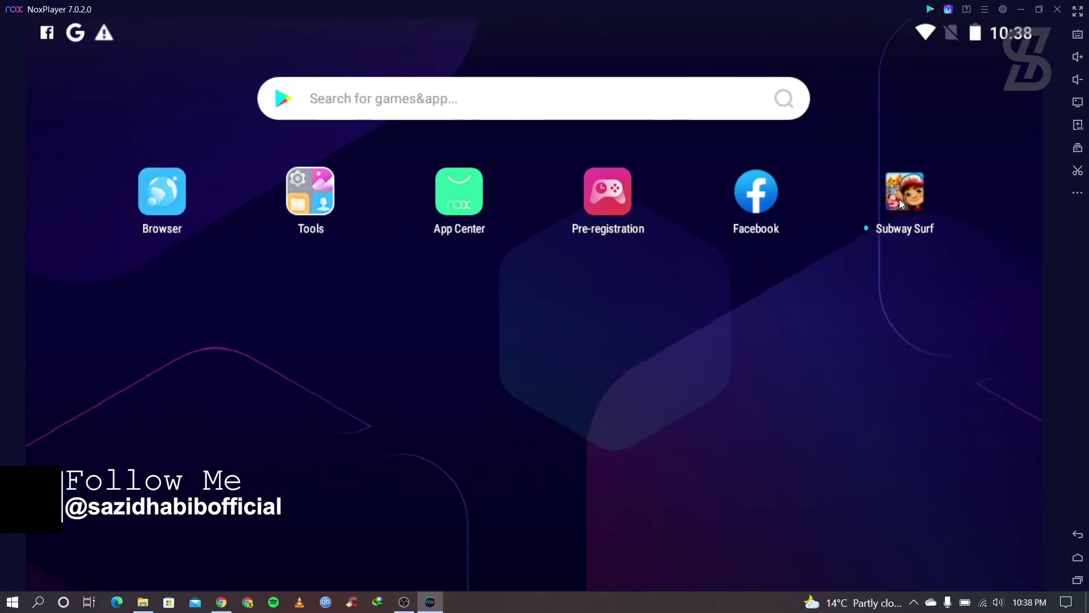
- Launch Subway Surfers, set age to 23, accept the notices, and decline personalised ads
left_click(901, 203)
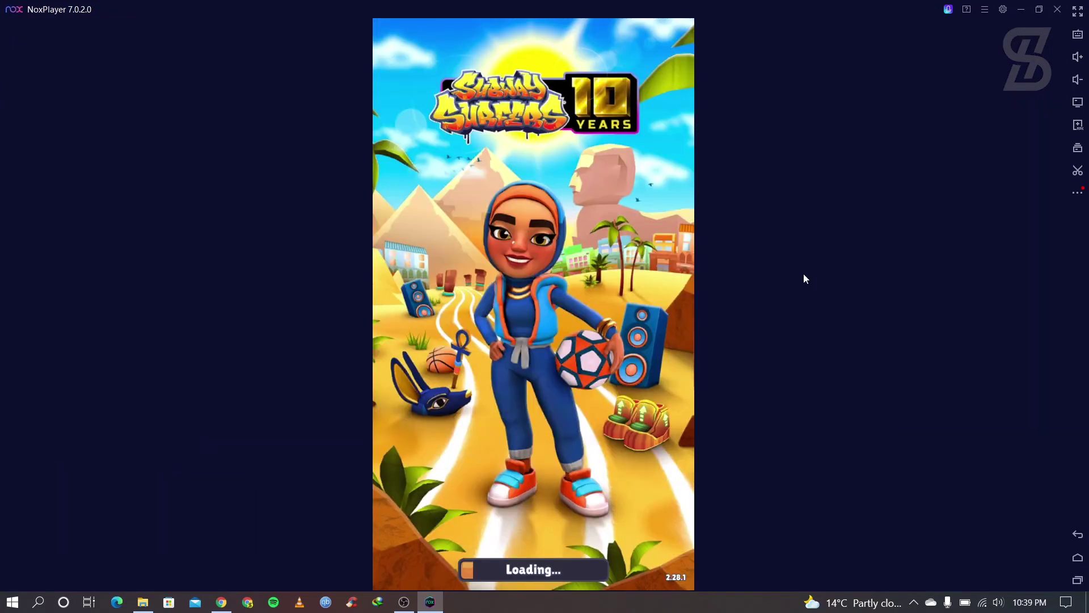
left_click_drag(429, 363, 505, 371)
left_click(512, 435)
left_click(512, 445)
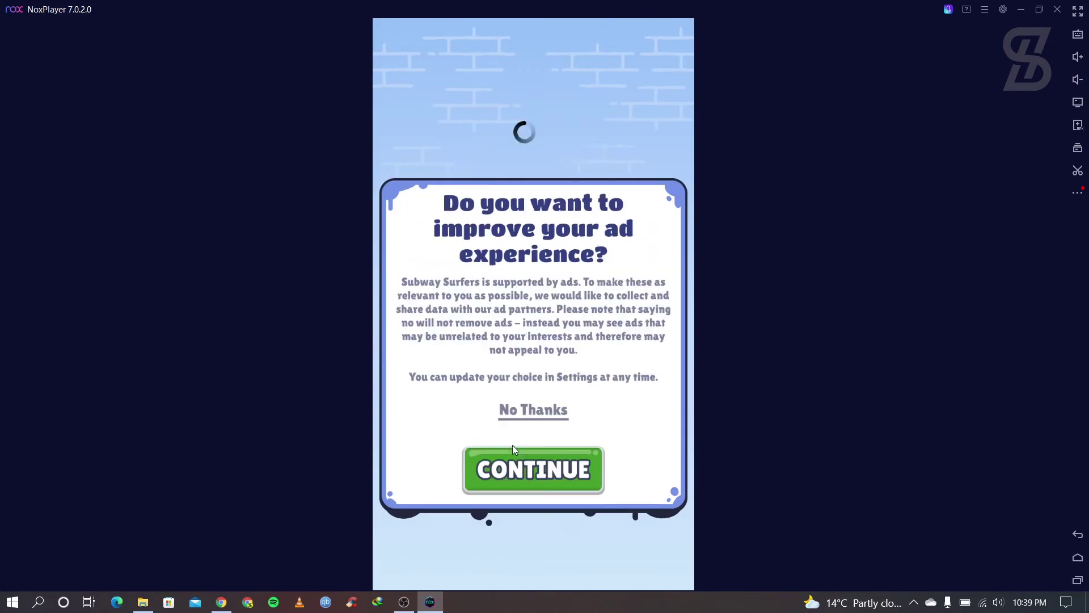
left_click(537, 414)
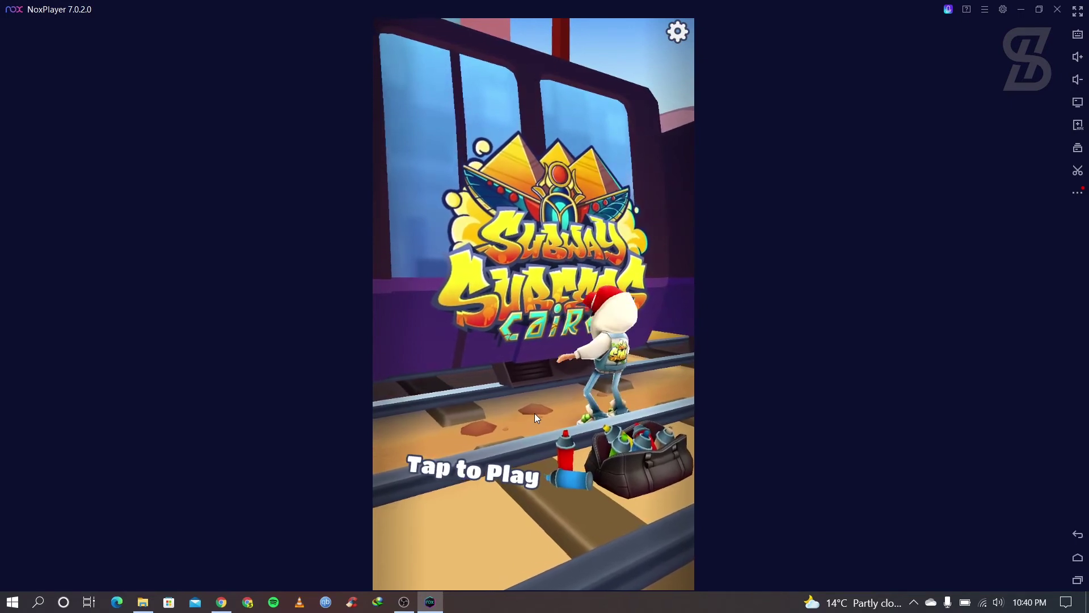
- Start a run, jumping over one barrier and rolling under the next two
left_click(450, 474)
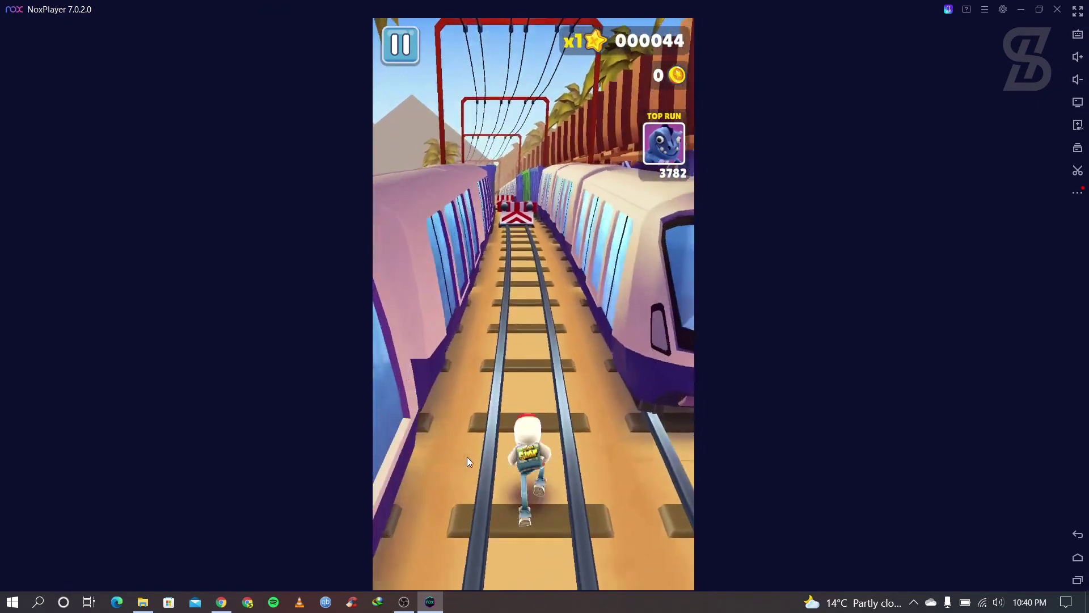
left_click_drag(467, 457, 529, 162)
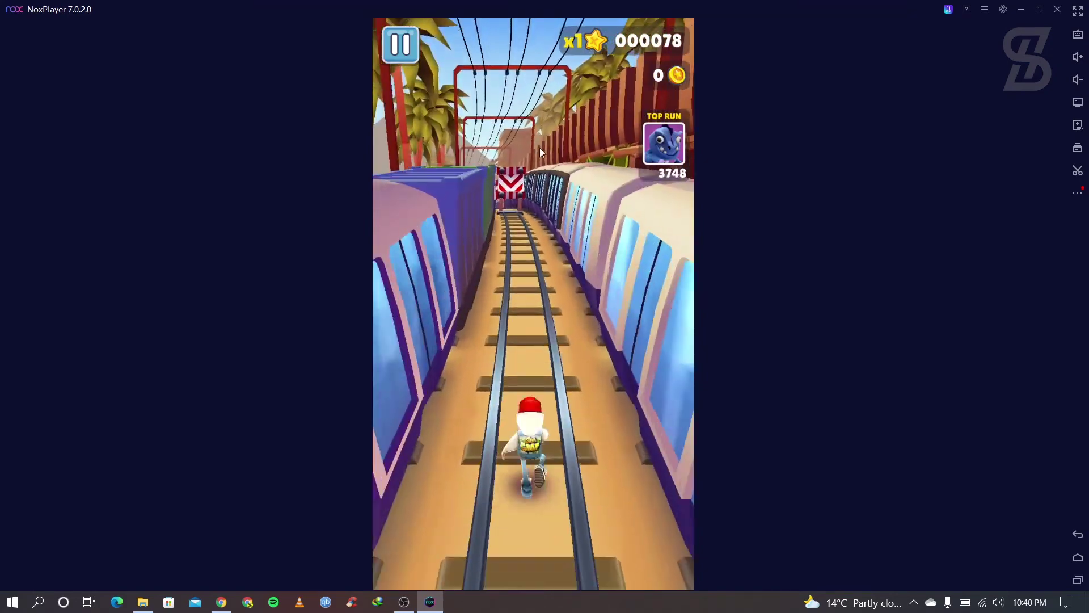
left_click_drag(526, 223, 528, 535)
left_click_drag(547, 333, 549, 569)
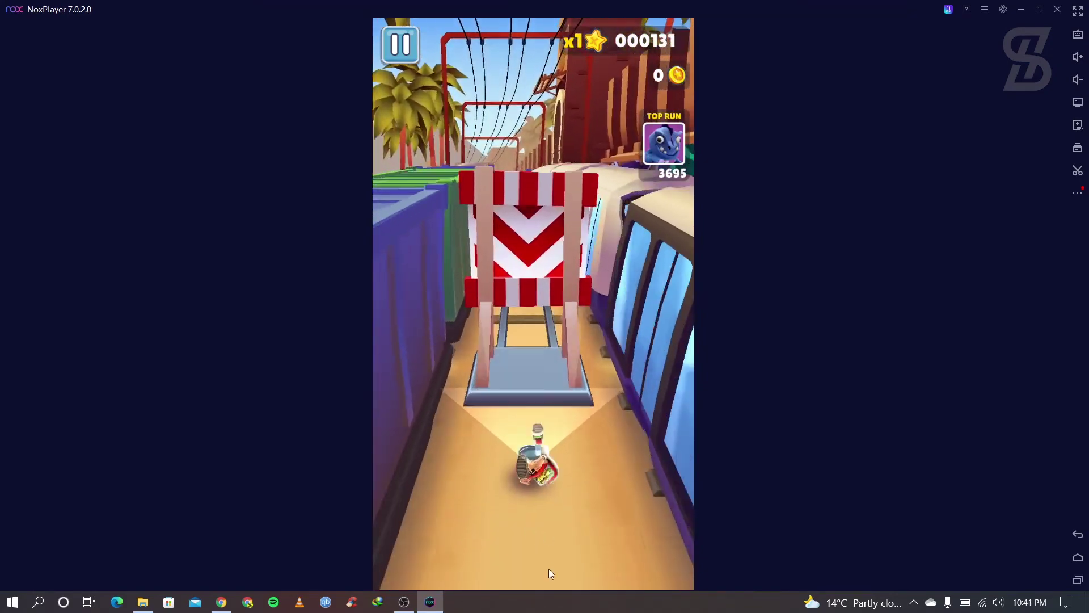